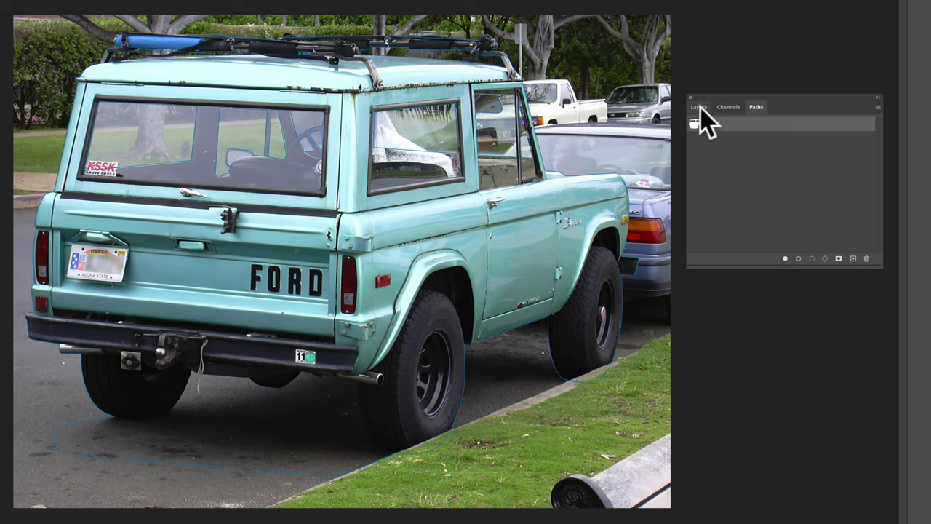
Step: Add a new Layer 1 filled with white over the photo and display Path 1's truck outline
click(699, 108)
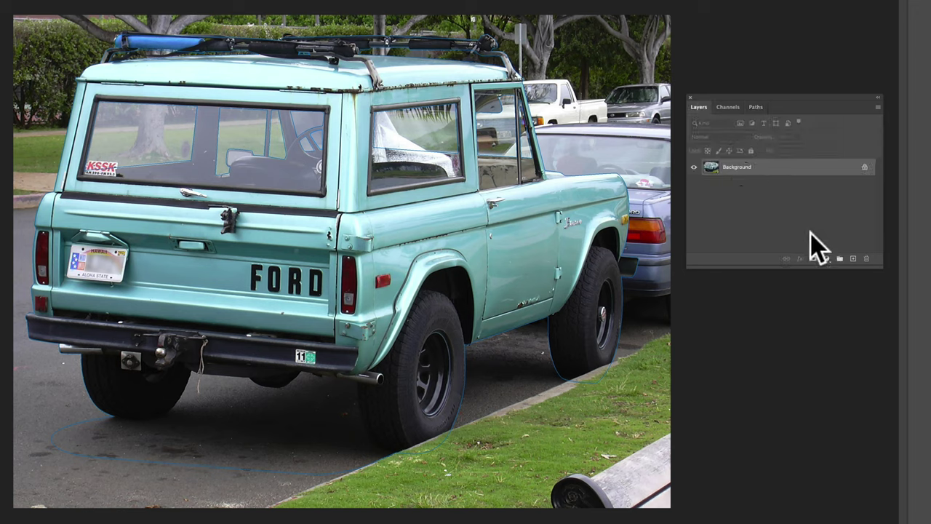
click(854, 259)
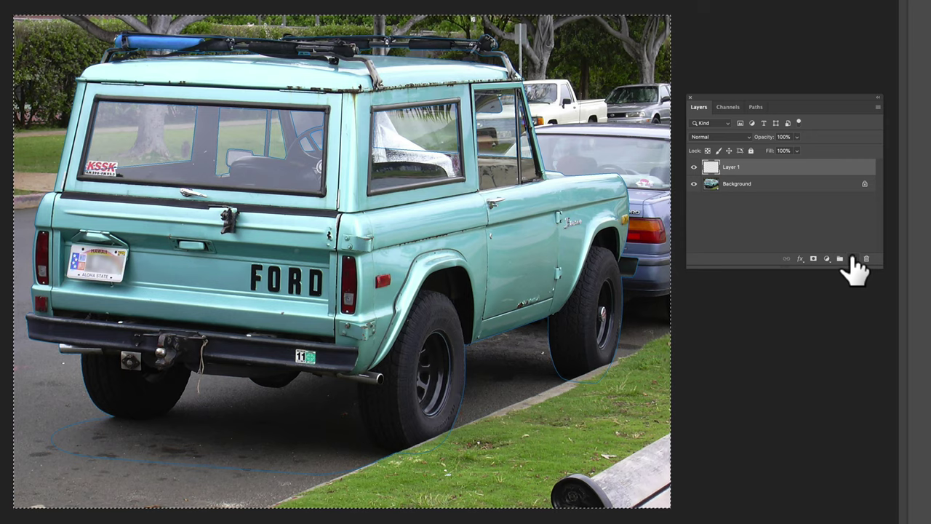
key(shift+F5)
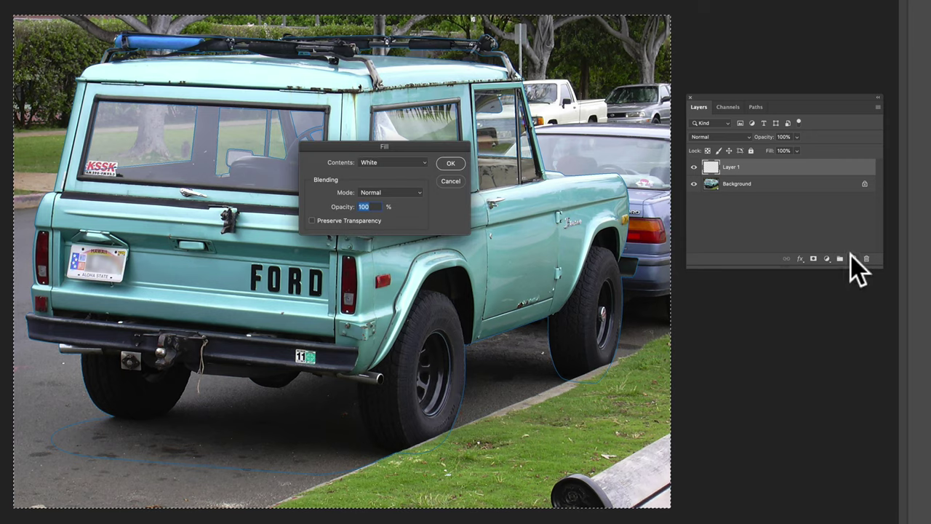
click(455, 167)
click(756, 107)
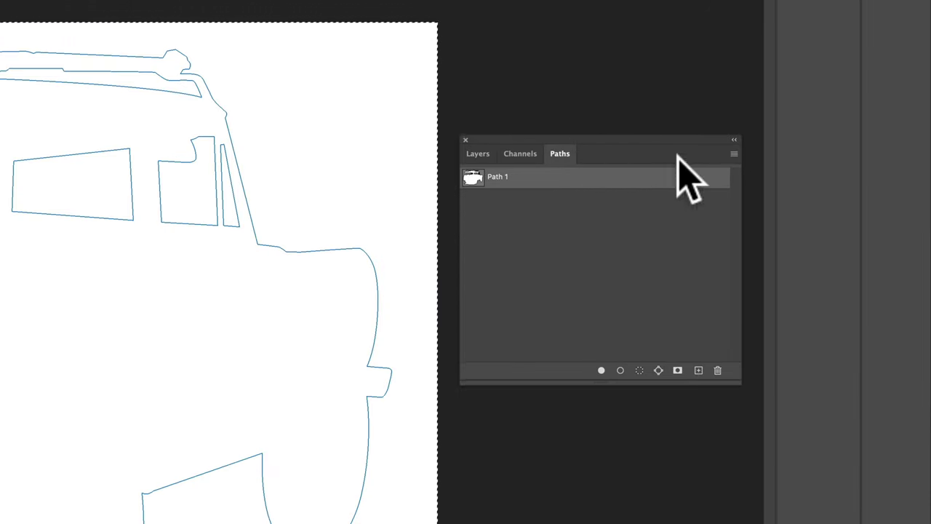
Step: Convert Path 1 to a selection and delete the white from Layer 1 inside it
click(734, 140)
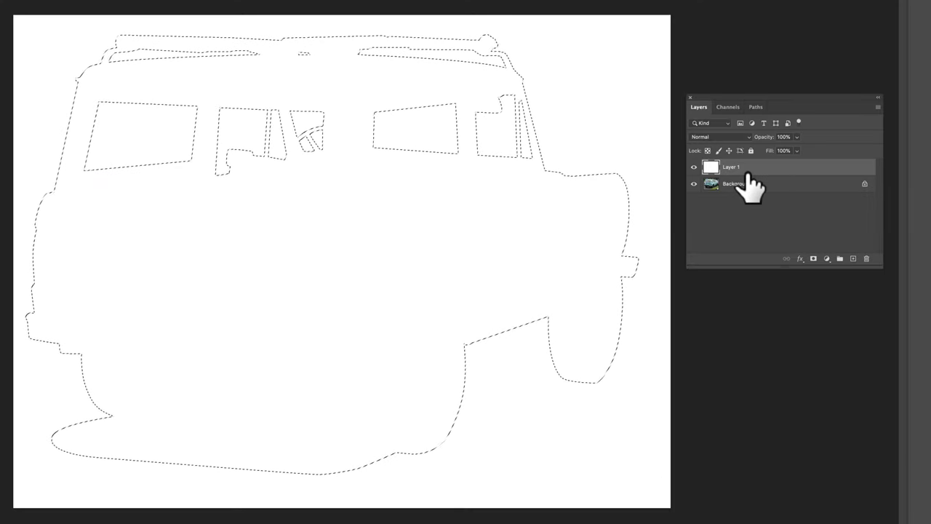
key(Delete)
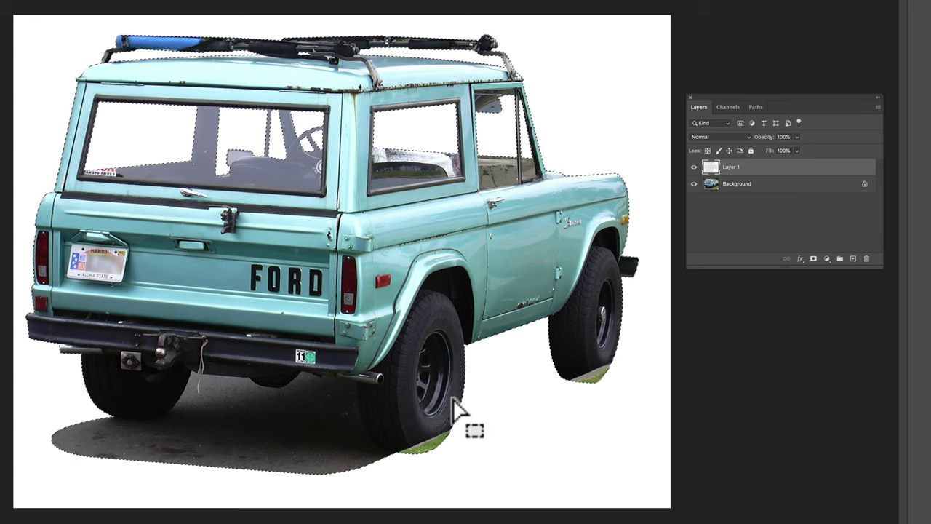
Step: Deselect the truck and lasso a four-point patch of ground between the wheels
key(ctrl+d)
click(442, 432)
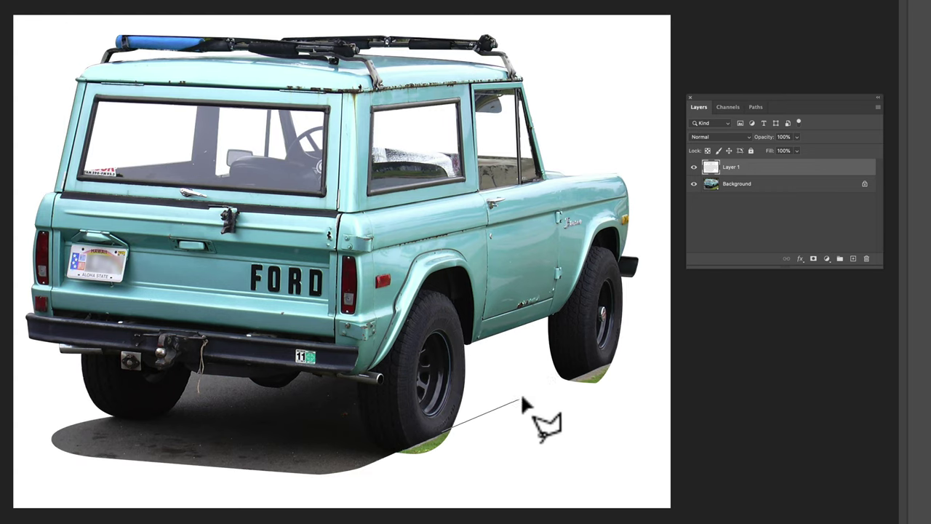
click(575, 376)
click(571, 285)
click(440, 305)
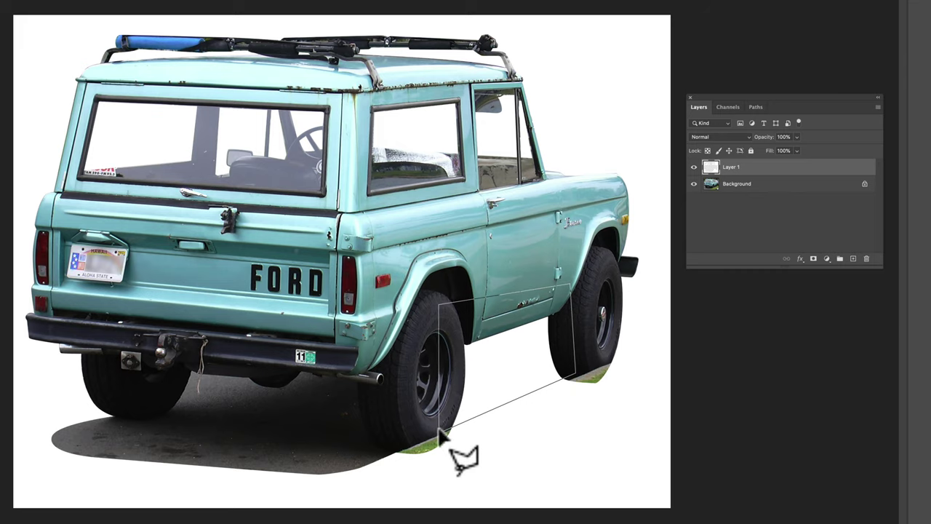
click(441, 431)
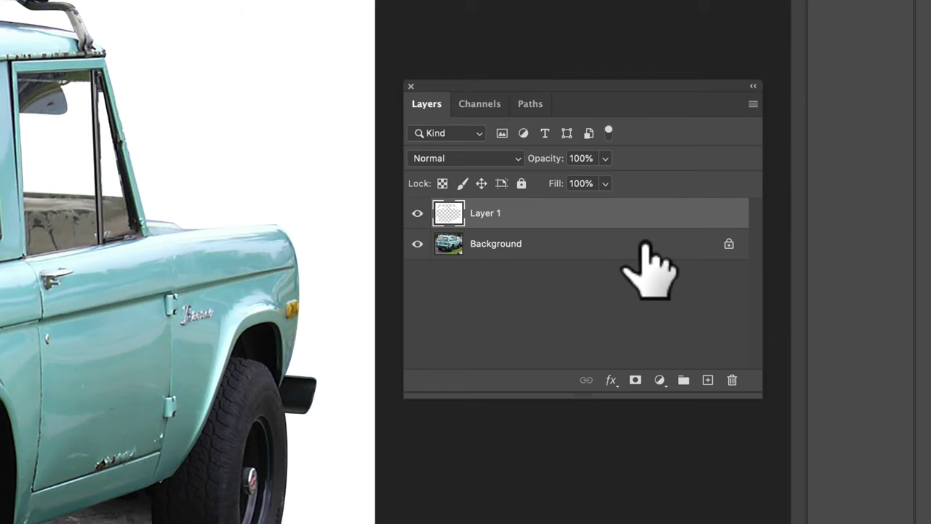
Step: Duplicate the Background layer four times, creating Background copy through Background copy 4
drag(645, 242, 707, 379)
drag(653, 251, 708, 379)
drag(651, 243, 707, 379)
drag(631, 244, 708, 378)
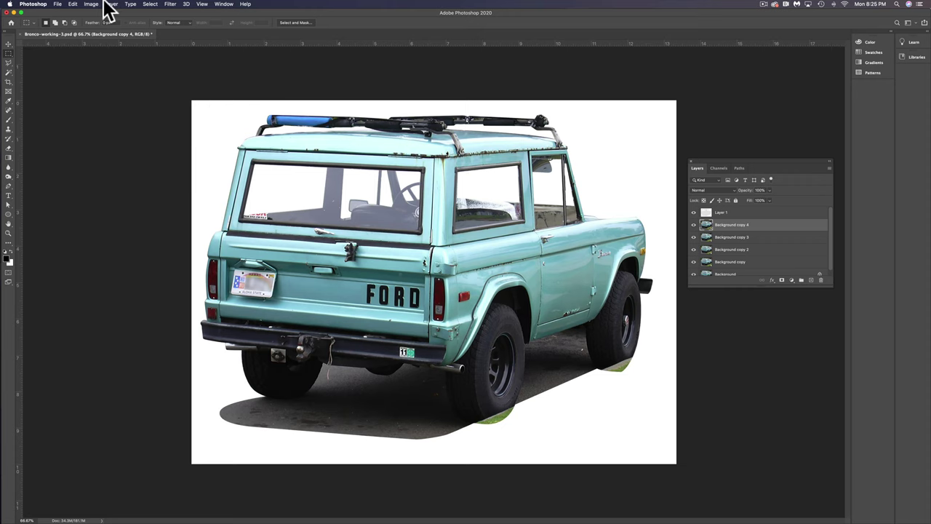
Step: Apply a Threshold adjustment at level 59 to Background copy 4
click(92, 4)
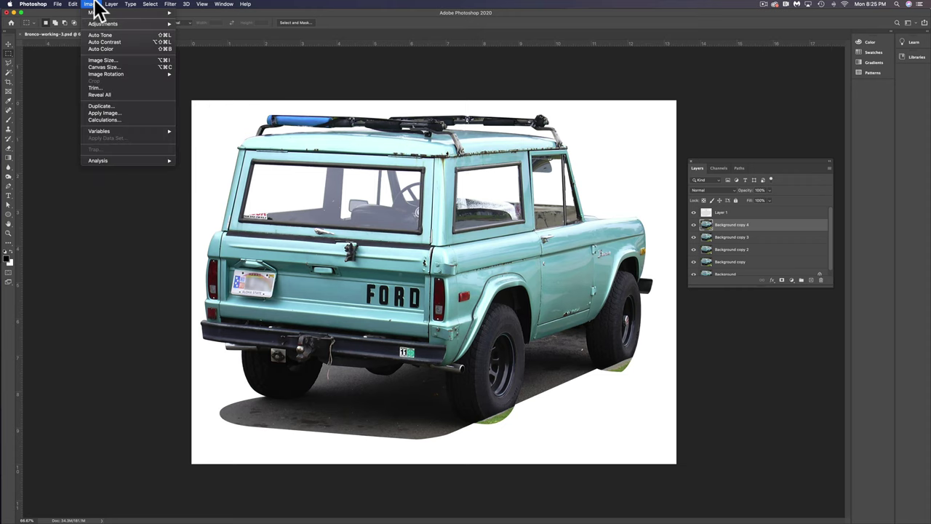
mouse_move(95, 22)
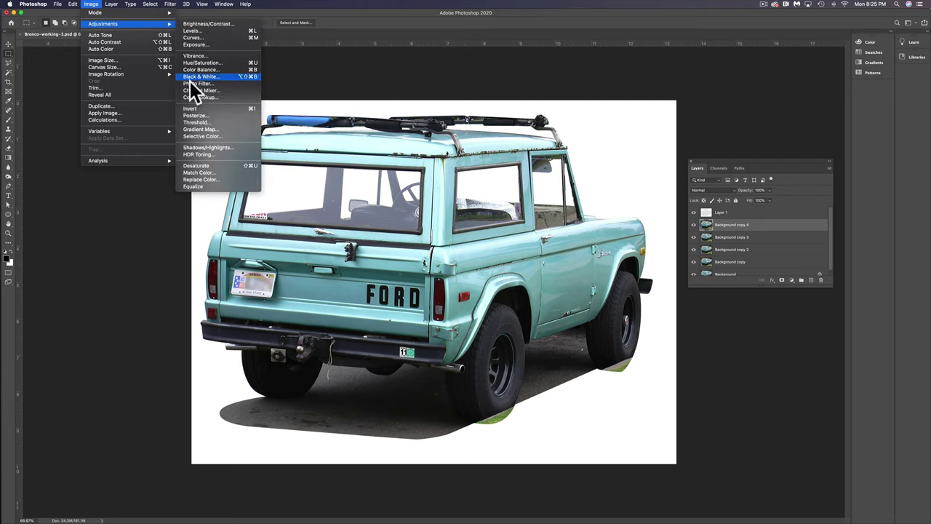
click(194, 122)
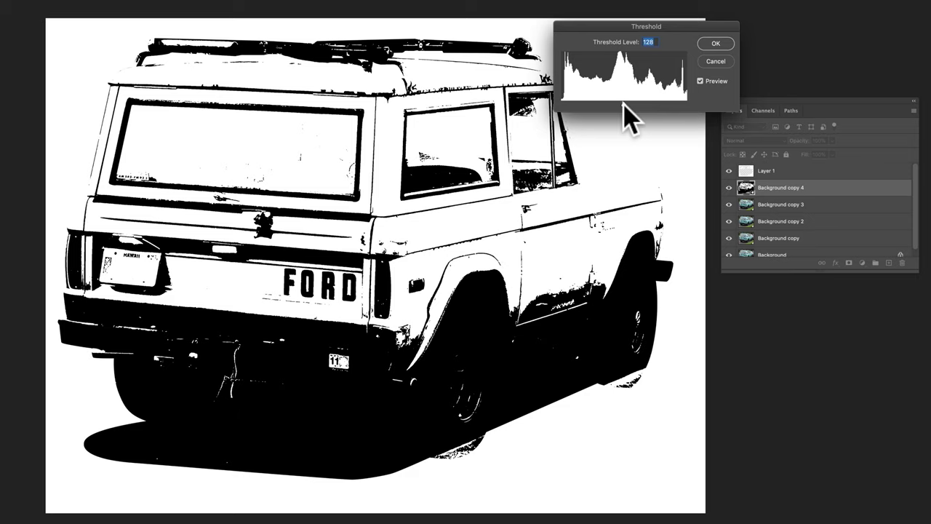
drag(622, 102, 593, 102)
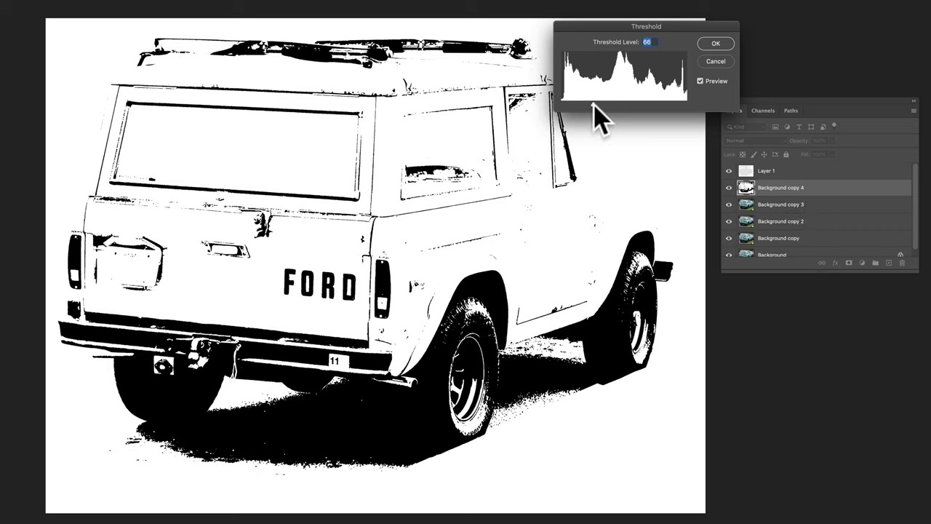
drag(593, 101, 590, 103)
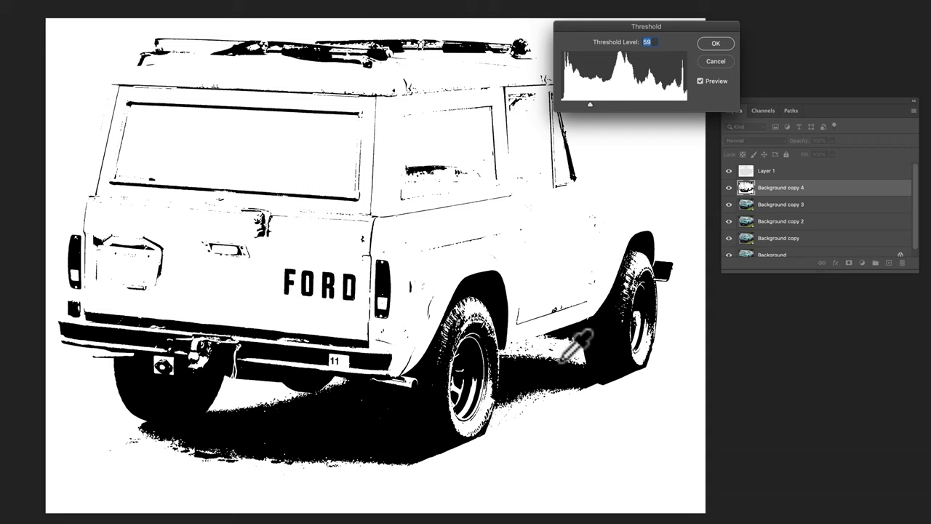
click(714, 45)
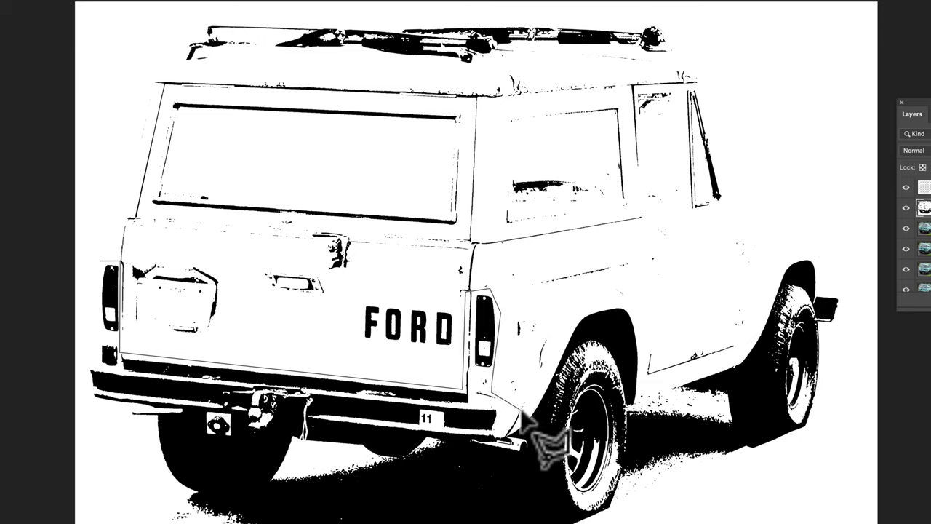
Step: Lasso the truck body above the wheel arches and delete that threshold area, then deselect
click(578, 307)
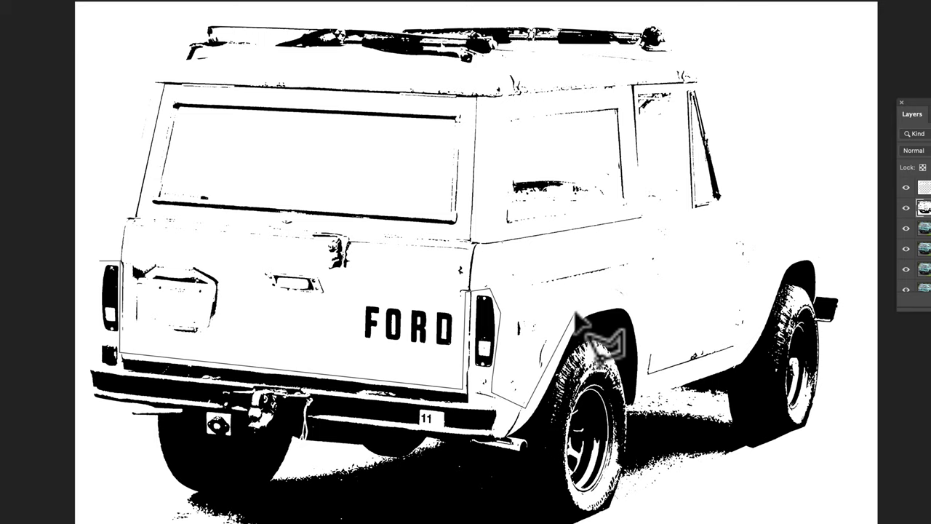
click(637, 299)
click(644, 379)
click(736, 354)
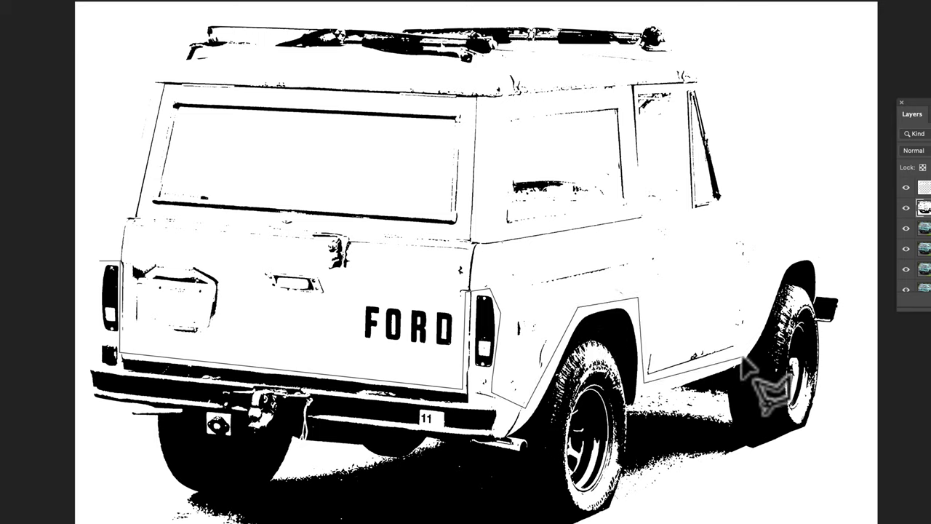
click(783, 259)
click(815, 253)
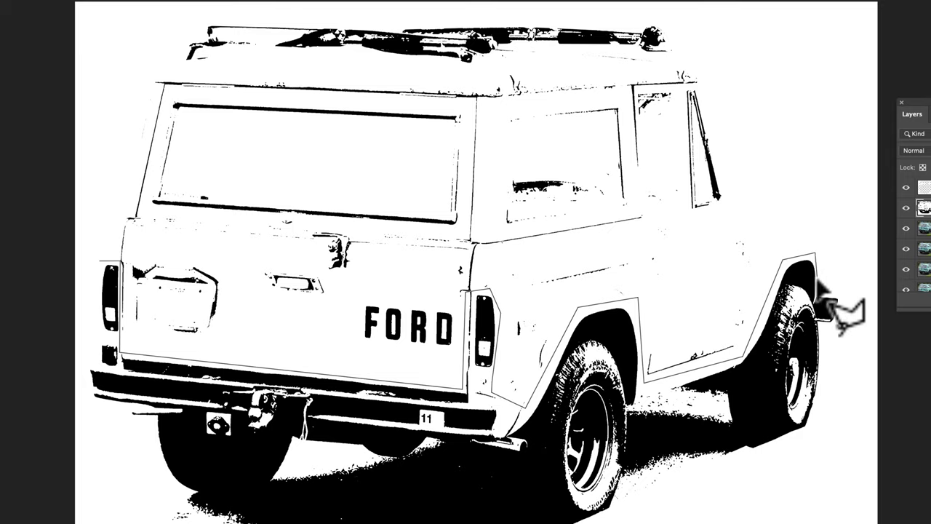
click(862, 266)
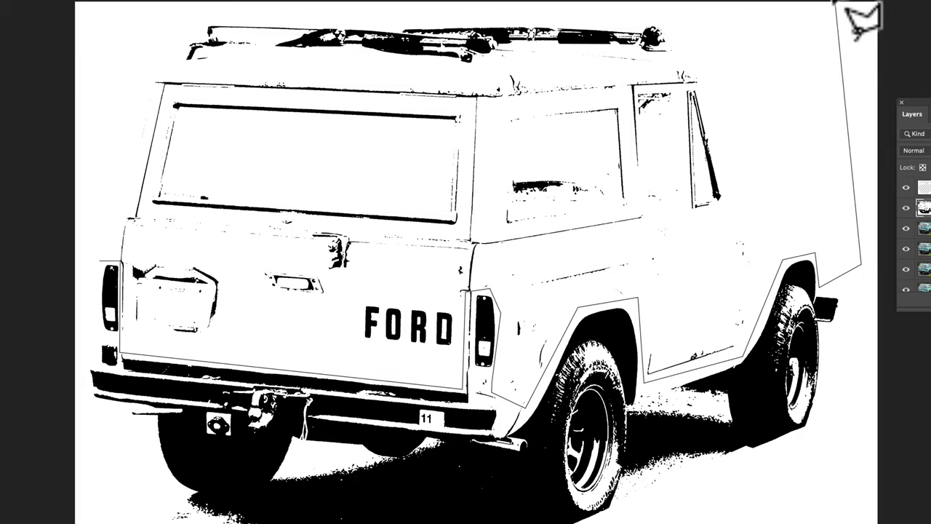
click(832, 3)
click(98, 2)
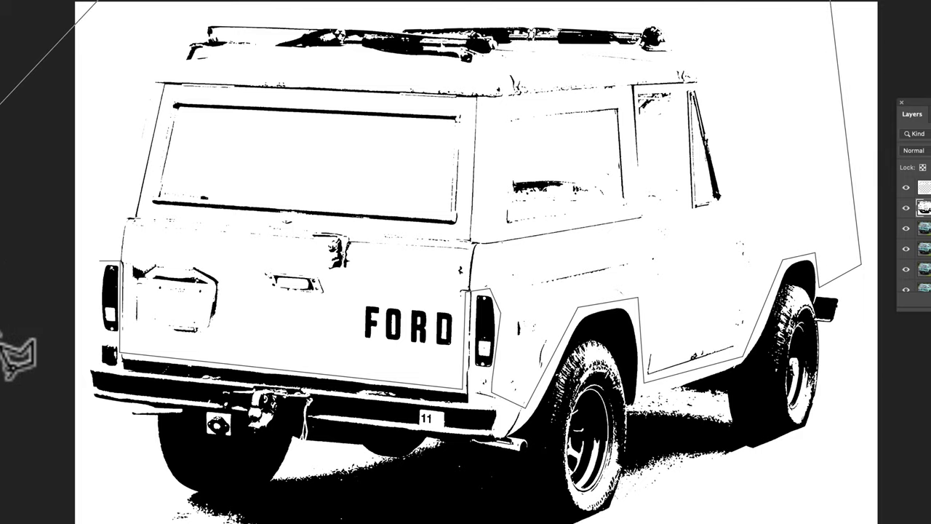
double_click(14, 353)
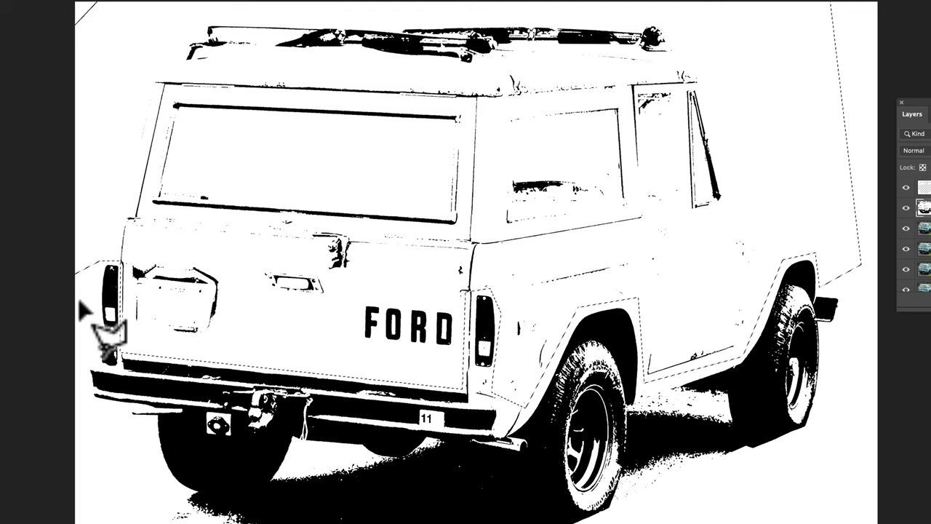
key(Delete)
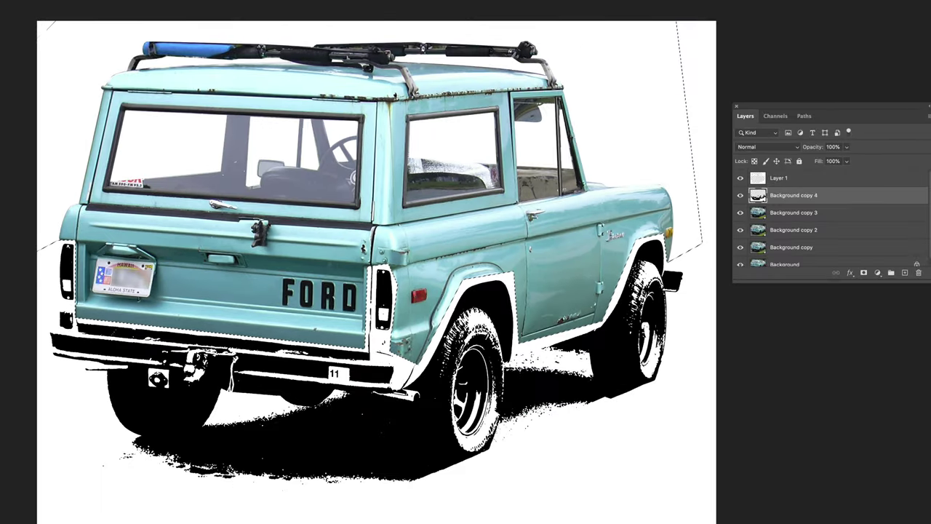
key(ctrl+d)
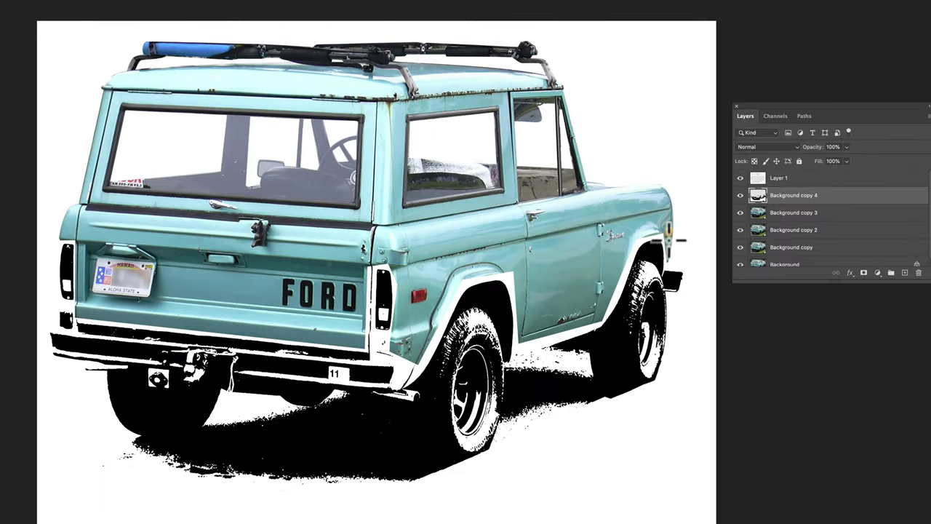
Step: Select Background copy 3 and apply a Threshold adjustment at level 152
click(741, 195)
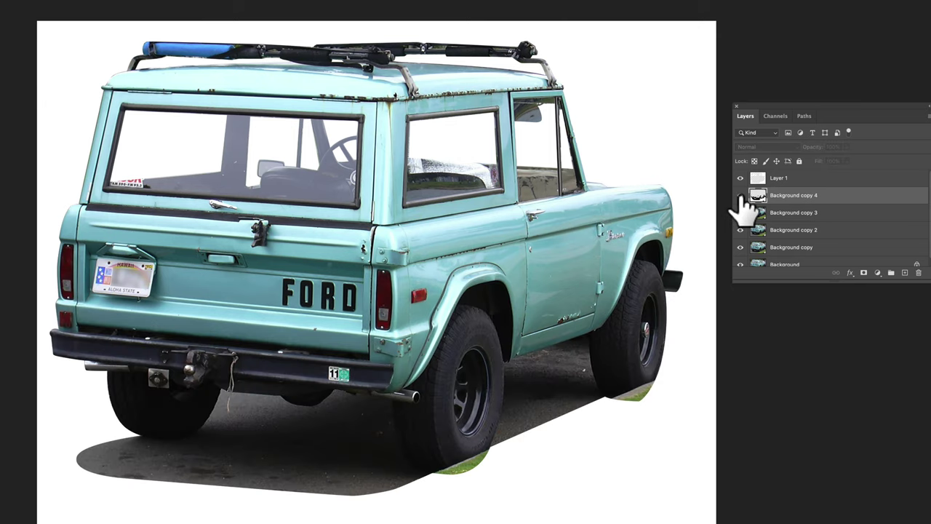
click(741, 195)
click(787, 212)
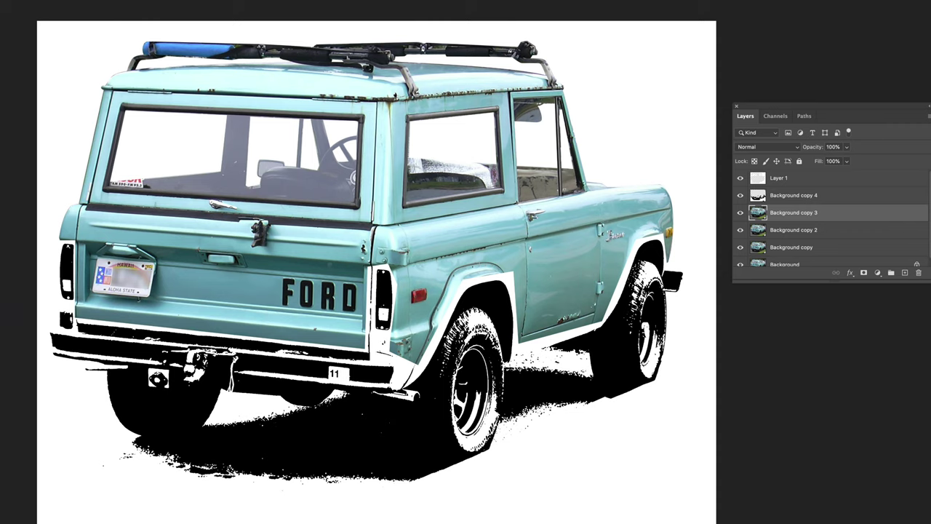
click(155, 7)
mouse_move(175, 44)
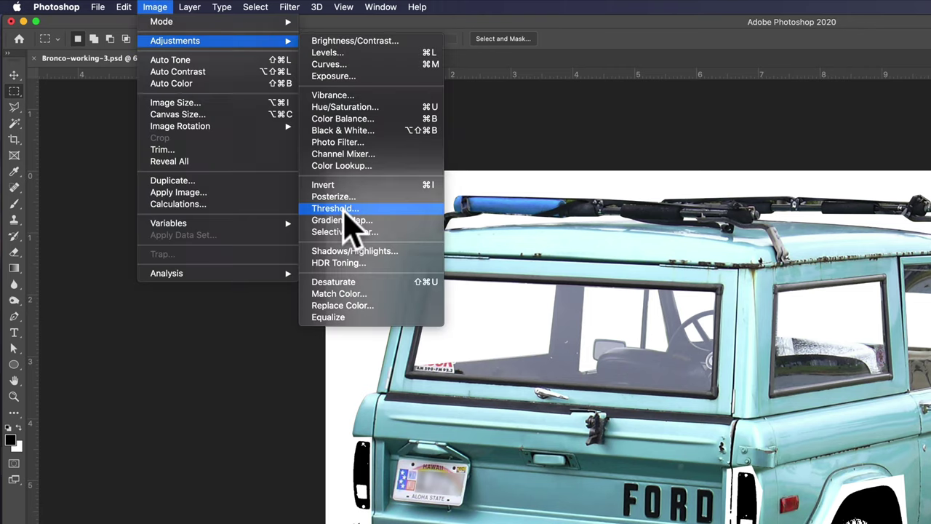
click(345, 209)
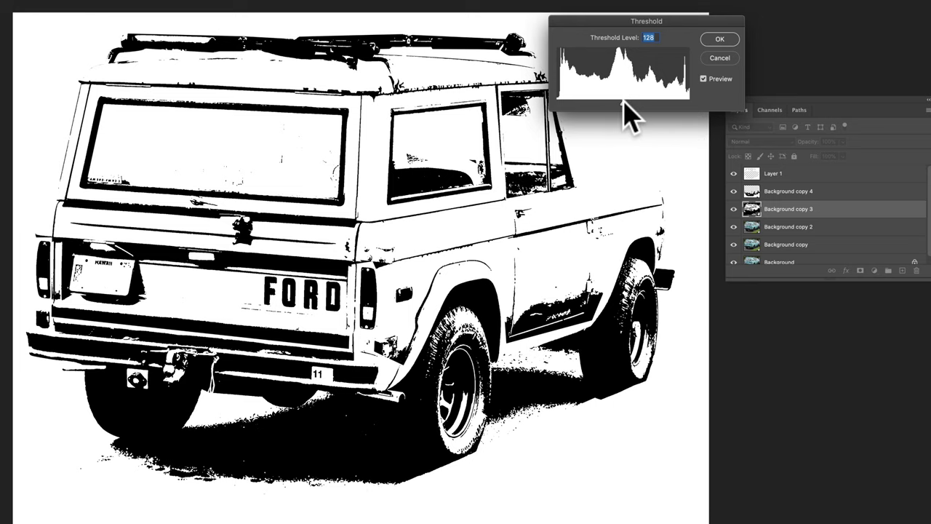
drag(619, 104, 638, 104)
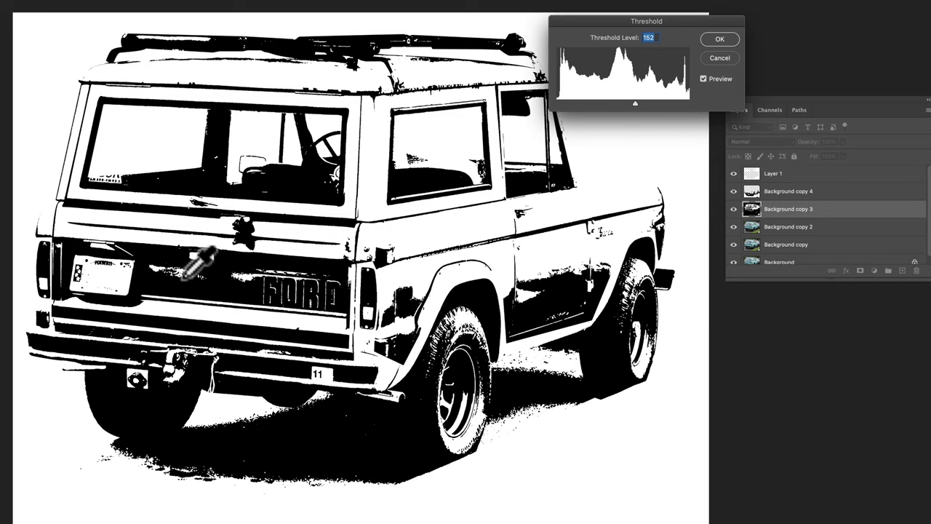
click(720, 40)
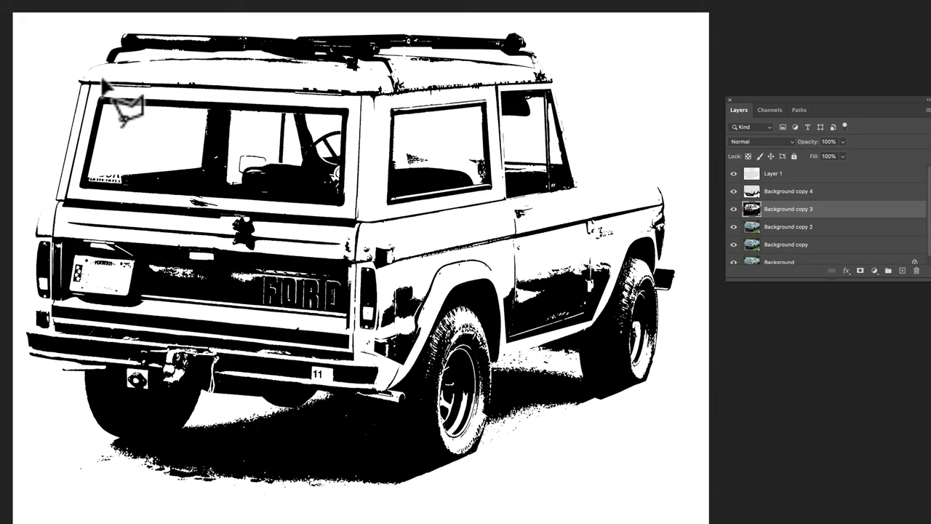
Step: Lasso the roof and upper body, delete that threshold area, and deselect
click(70, 76)
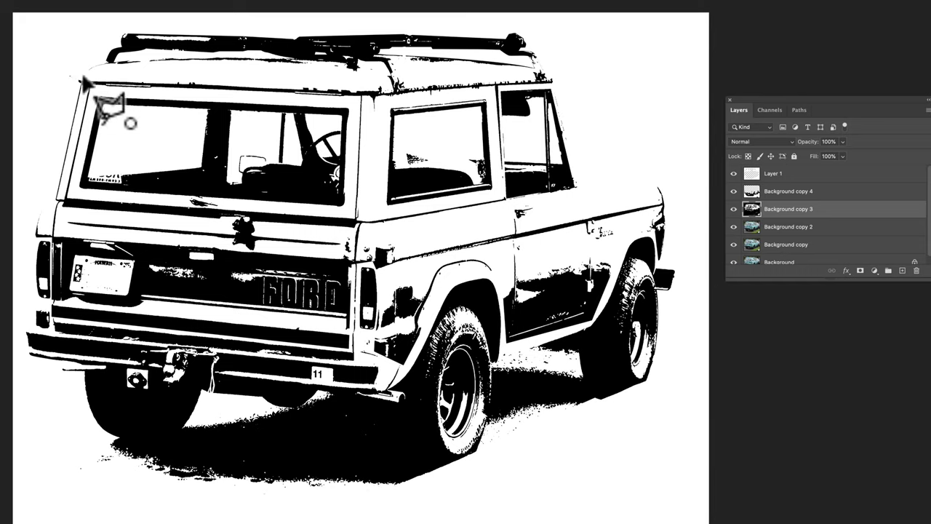
click(366, 93)
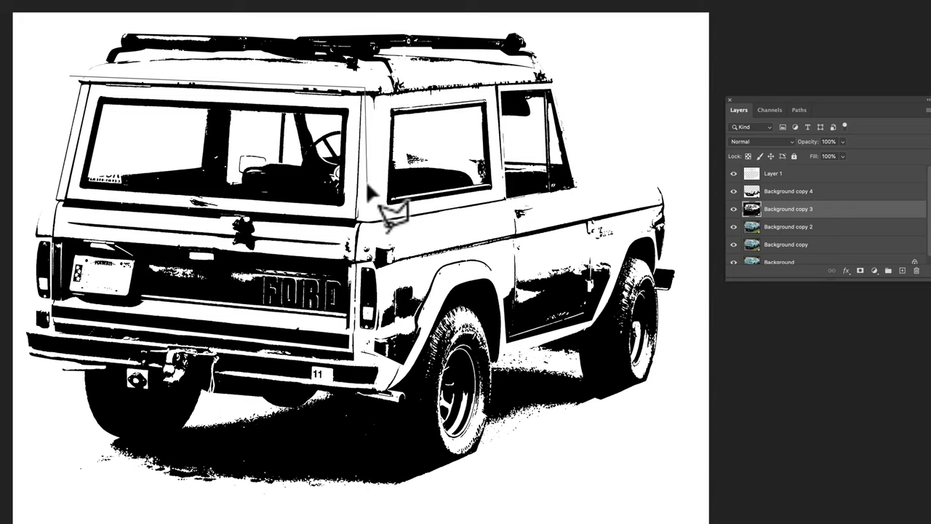
click(364, 234)
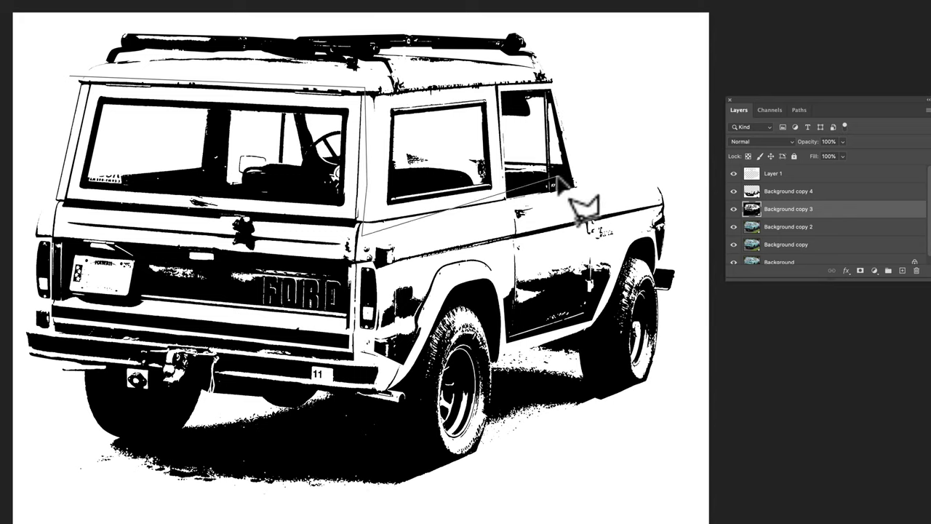
click(513, 220)
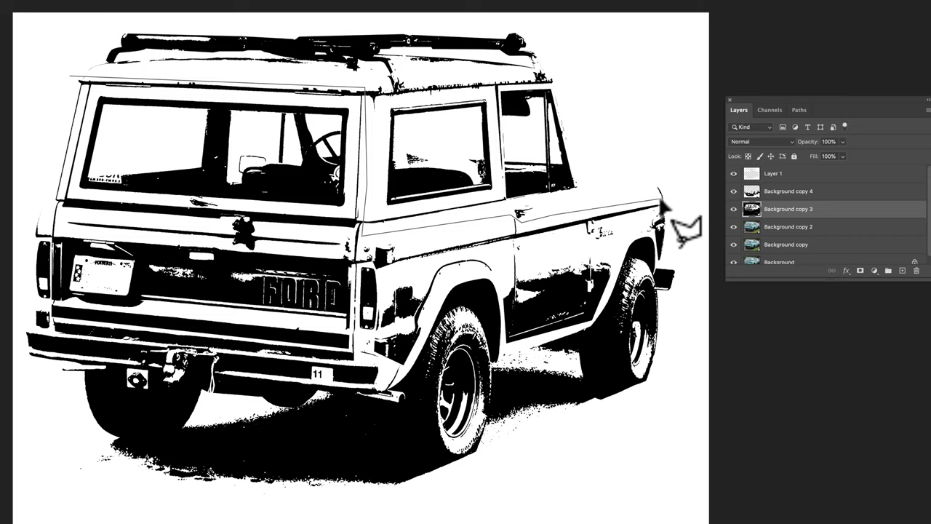
click(679, 186)
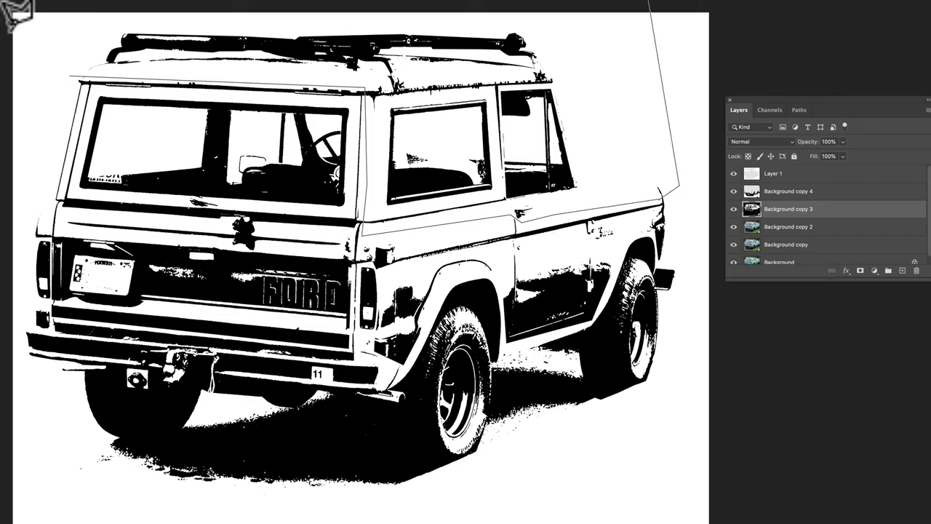
click(67, 76)
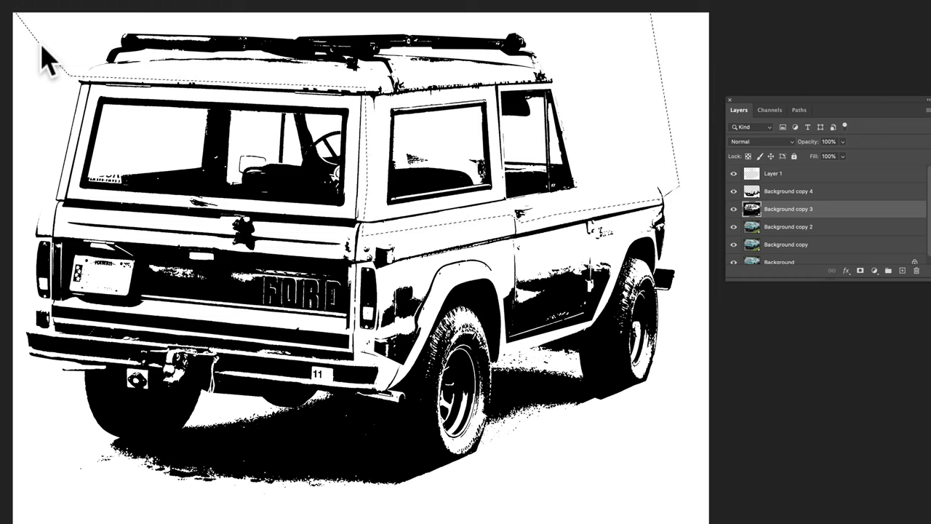
key(Delete)
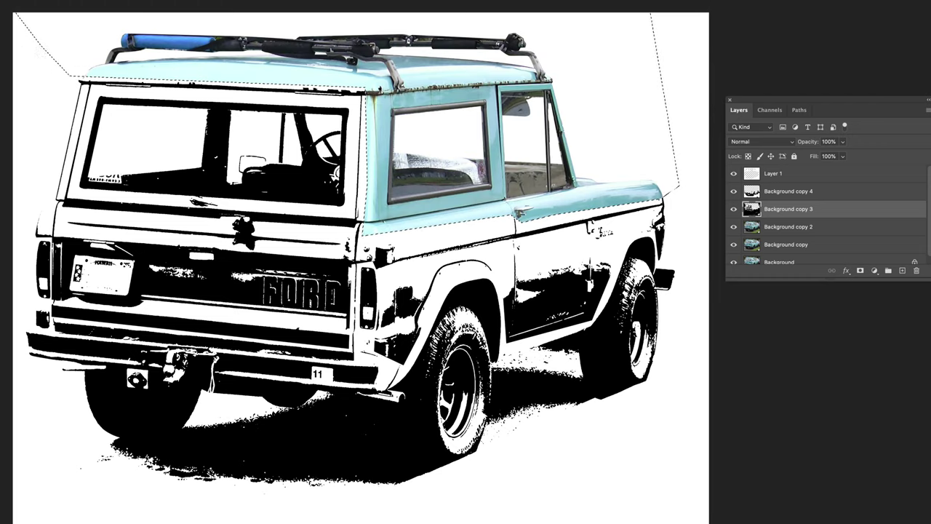
key(ctrl+d)
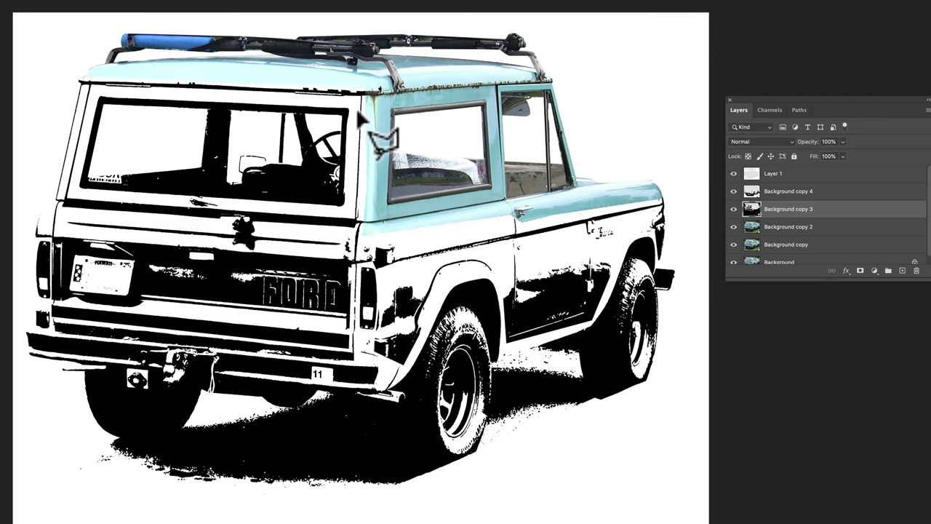
Step: Lasso the rear window and delete the threshold inside it
click(97, 93)
click(71, 195)
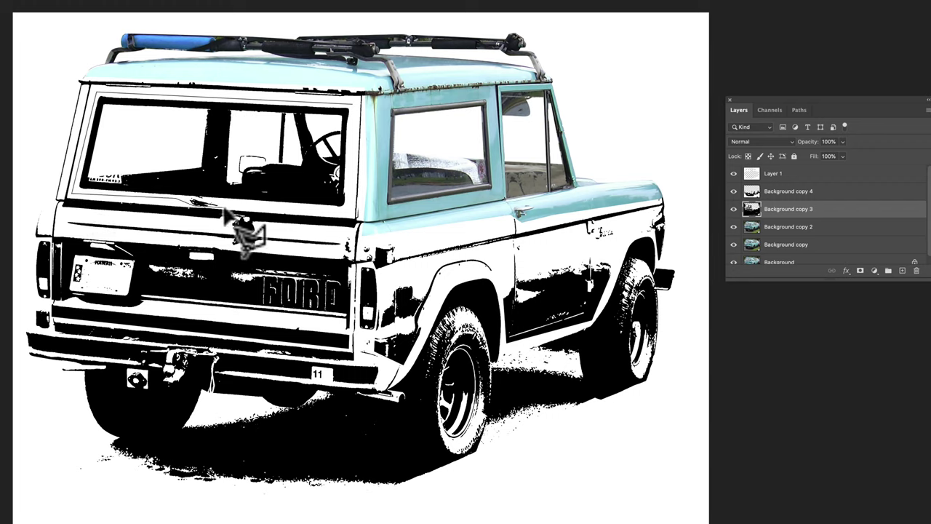
click(356, 214)
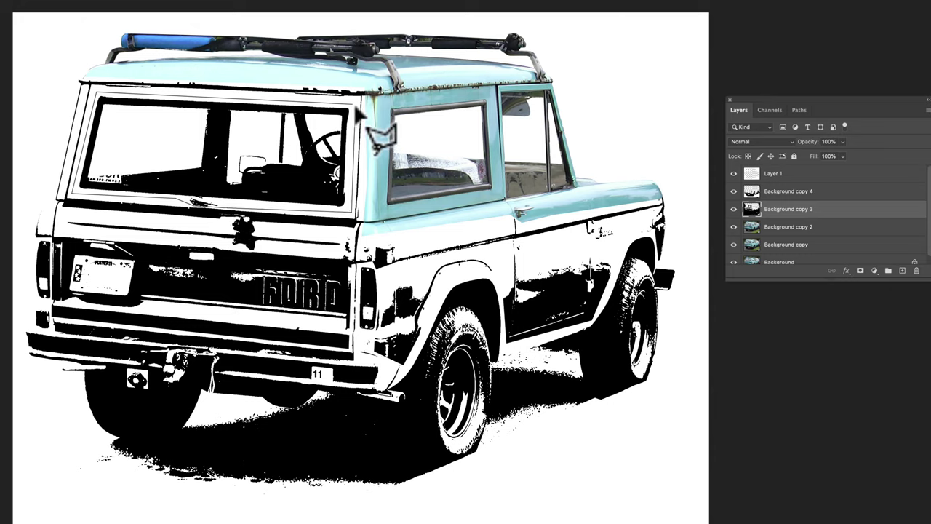
double_click(358, 113)
key(Delete)
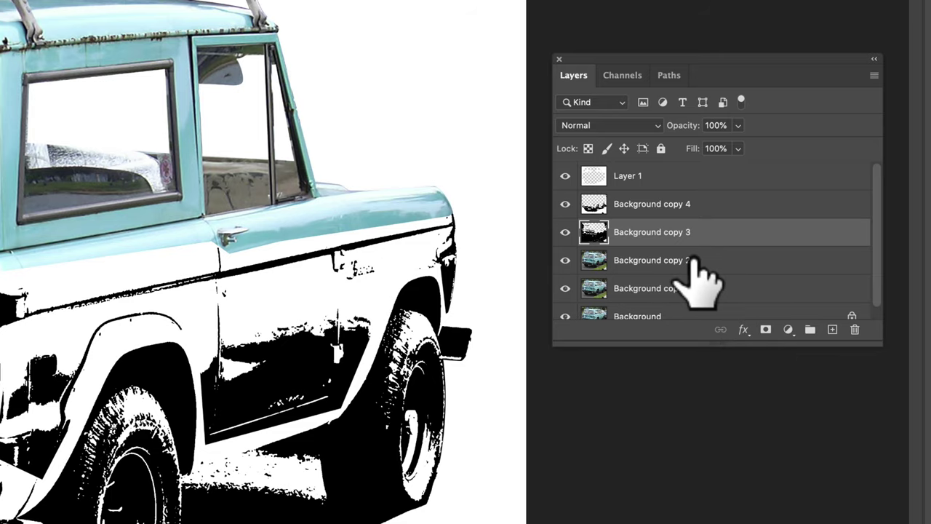
click(813, 227)
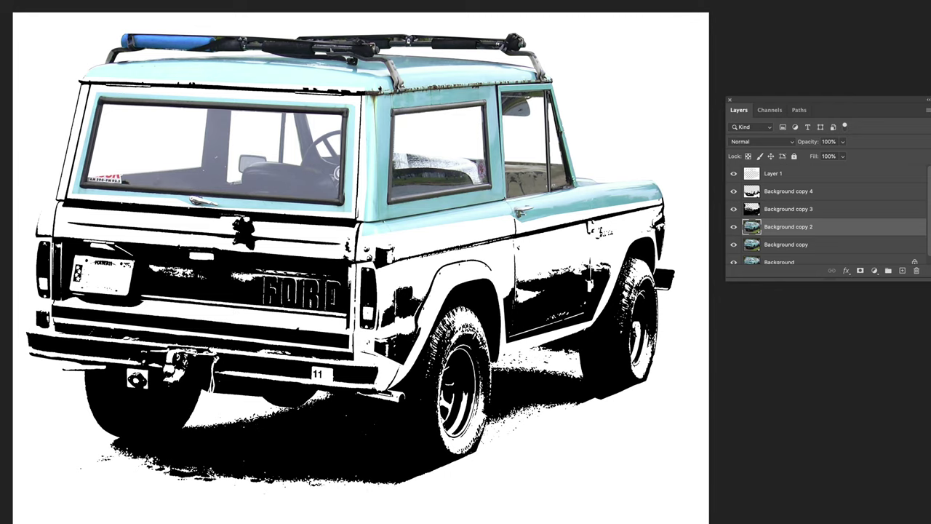
Step: Apply a Threshold adjustment at level 160 to Background copy 2
click(50, 42)
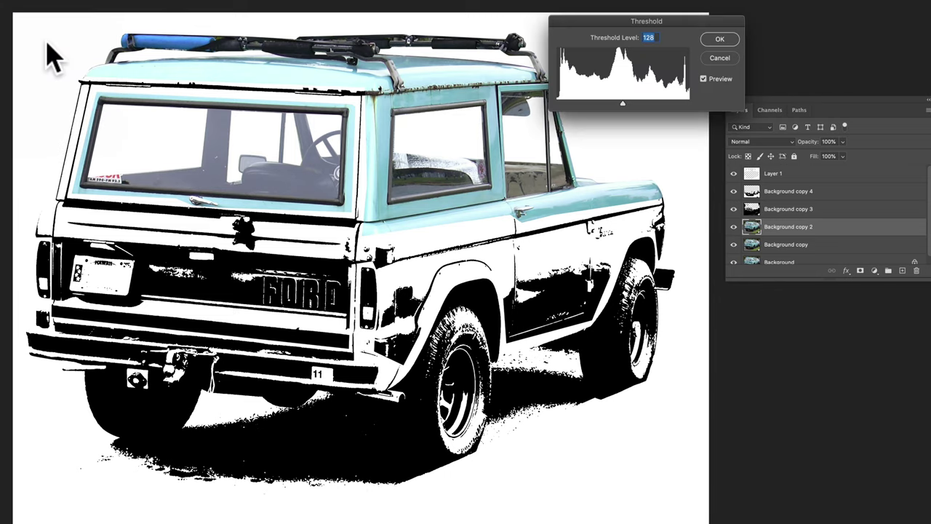
drag(620, 103, 641, 103)
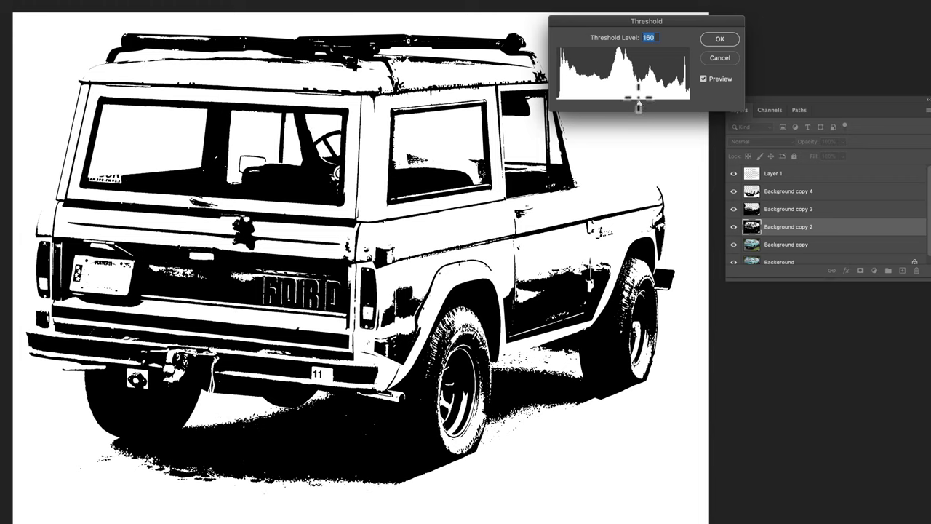
click(719, 39)
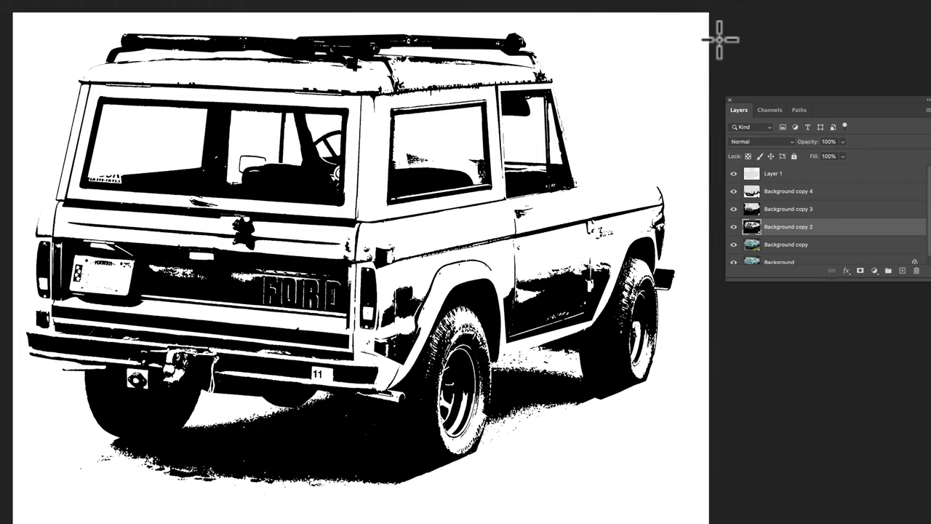
Step: Hide Background copies 4, 3 and 2 to compare with the colour photo, then show them again
key(alt+bracketleft)
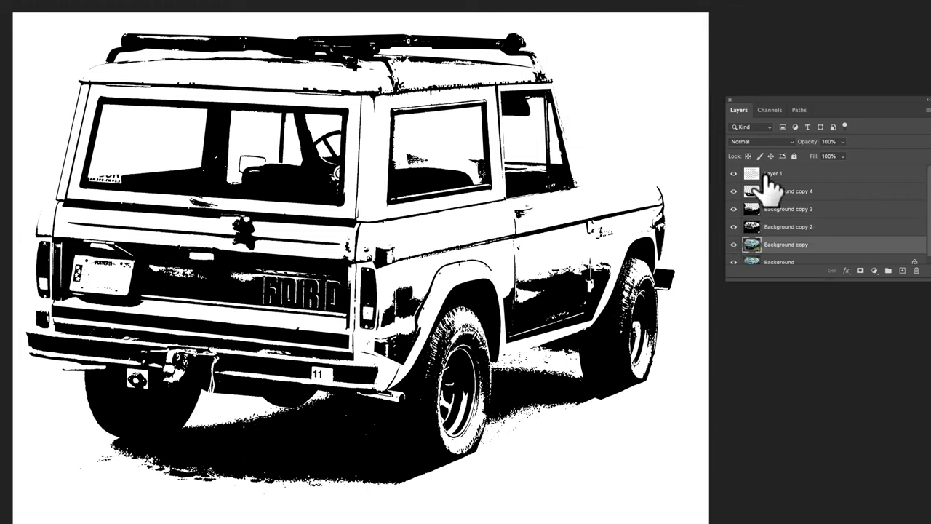
click(734, 191)
click(733, 209)
click(733, 226)
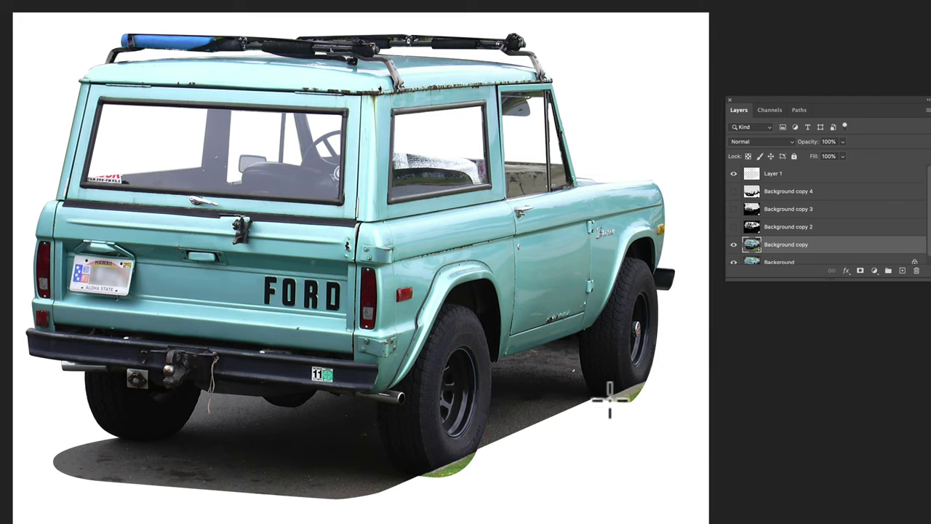
drag(735, 192, 735, 226)
Step: Select Background copy 4 and create an empty Layer 2 above it
click(771, 191)
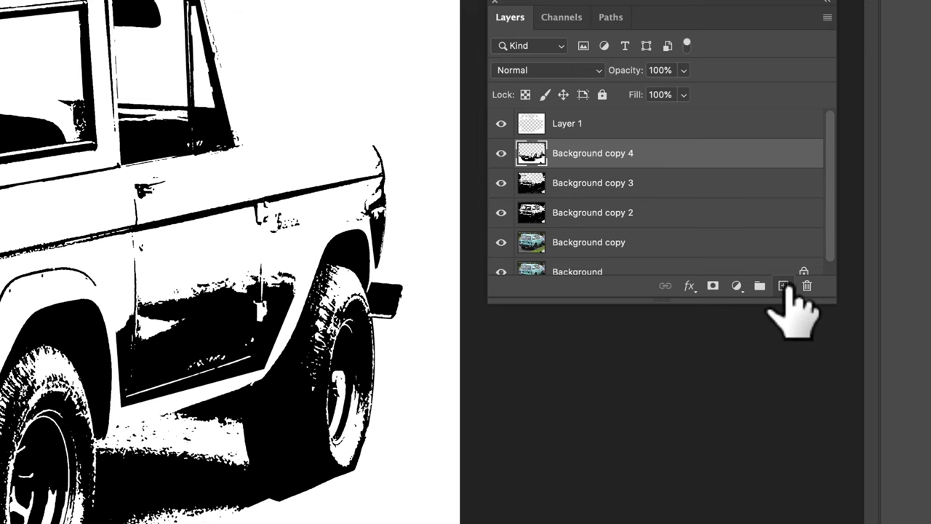
click(784, 286)
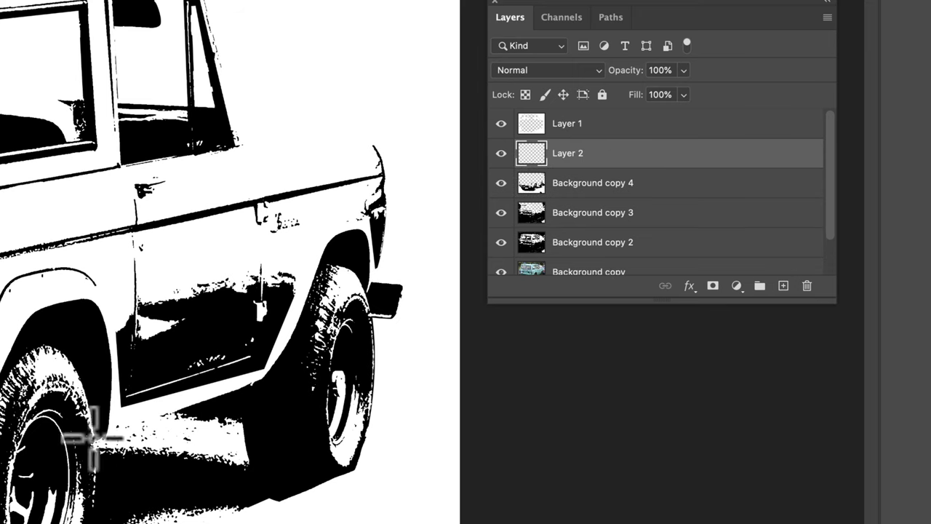